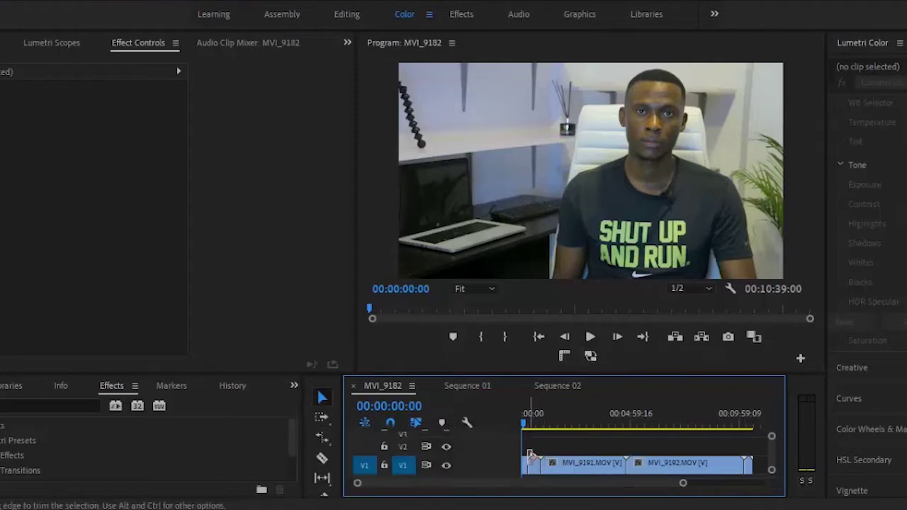
- Select the MVI_9189 clip, scrub ahead to preview the footage, then return near the start
click(525, 465)
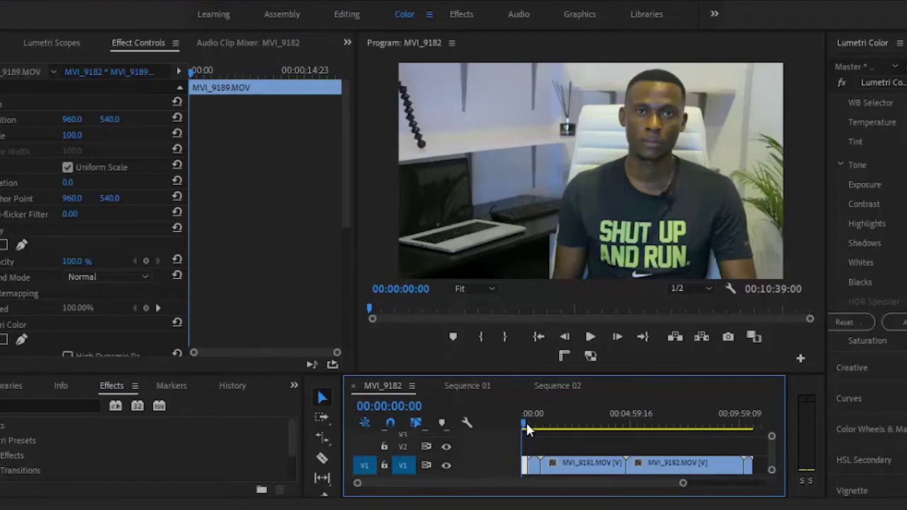
drag(527, 428, 597, 424)
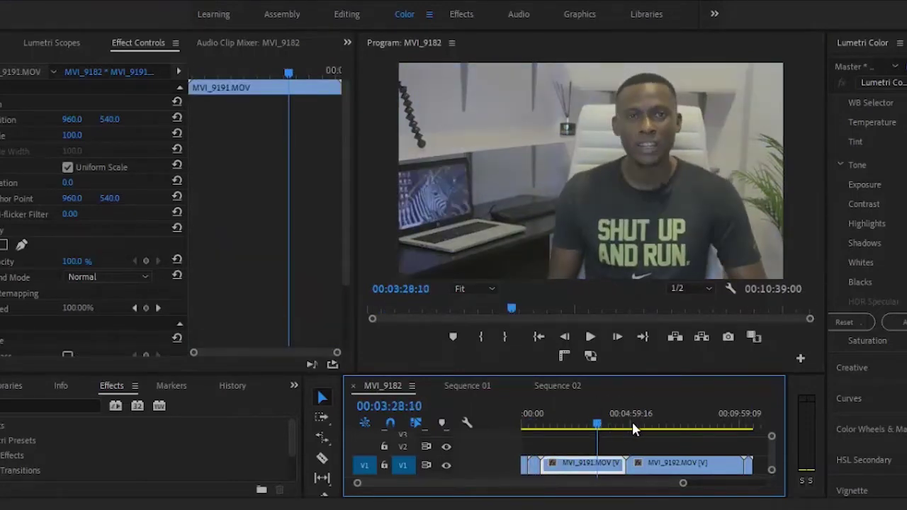
click(527, 421)
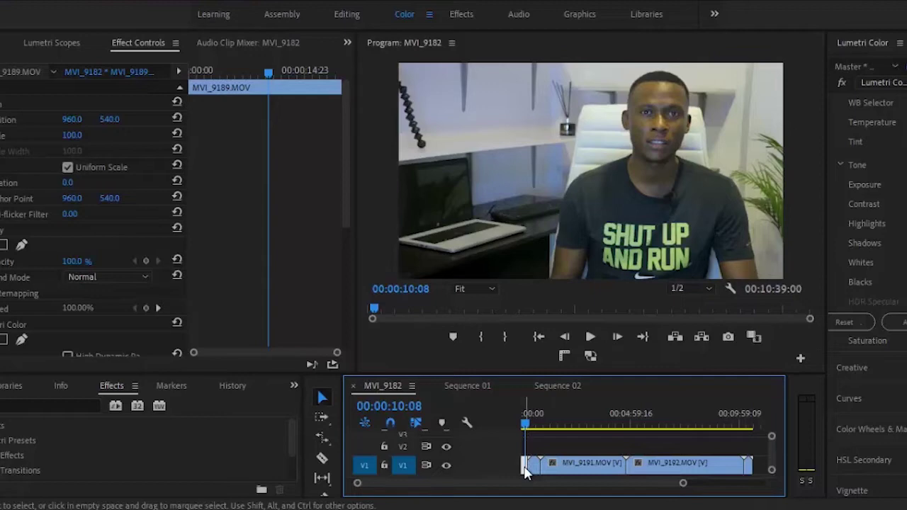
- Copy MVI_9189, select the other clips, and open Paste Attributes with Volume unticked
right_click(526, 473)
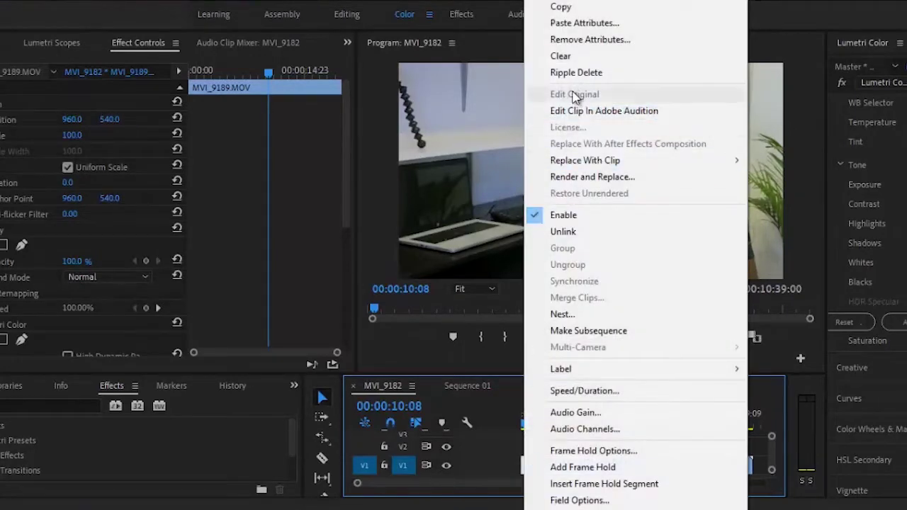
click(572, 9)
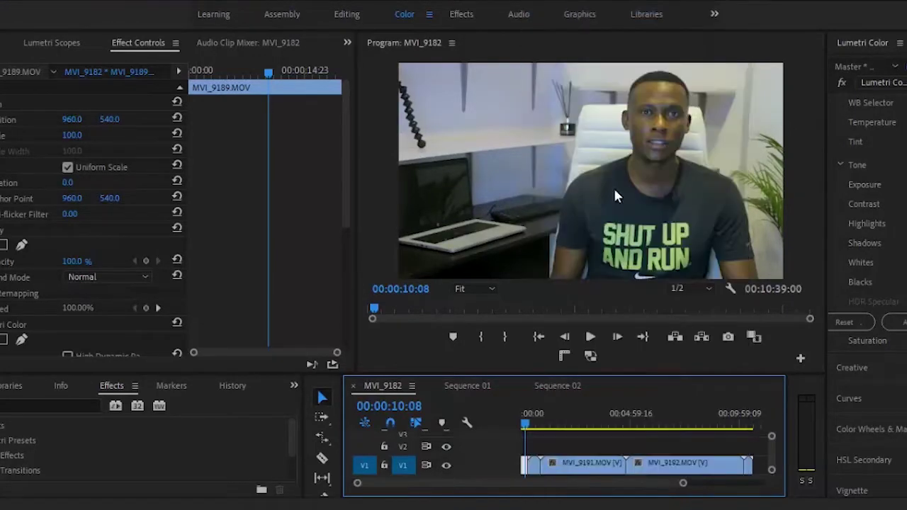
drag(752, 443, 537, 473)
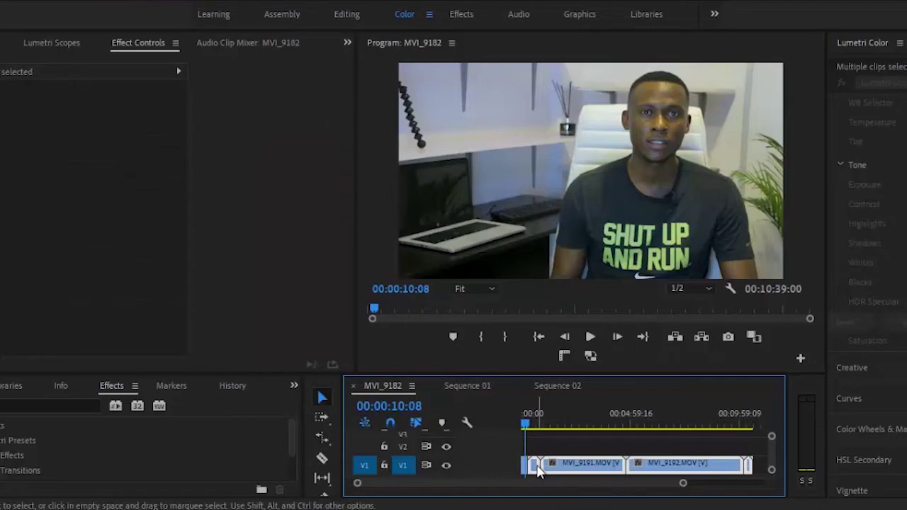
right_click(536, 469)
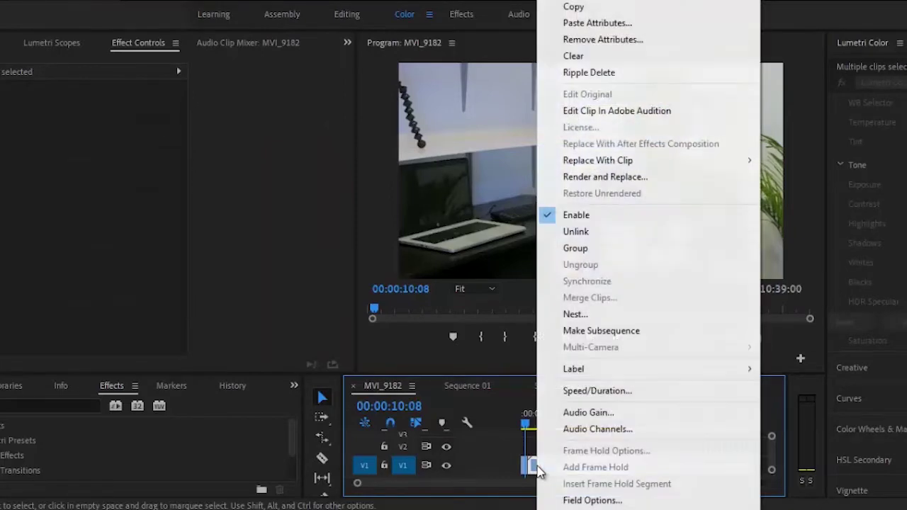
click(630, 24)
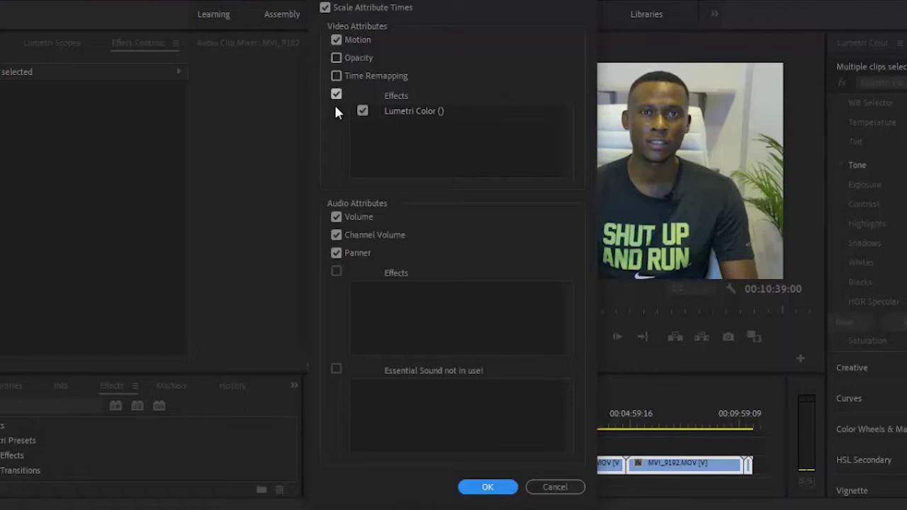
click(336, 218)
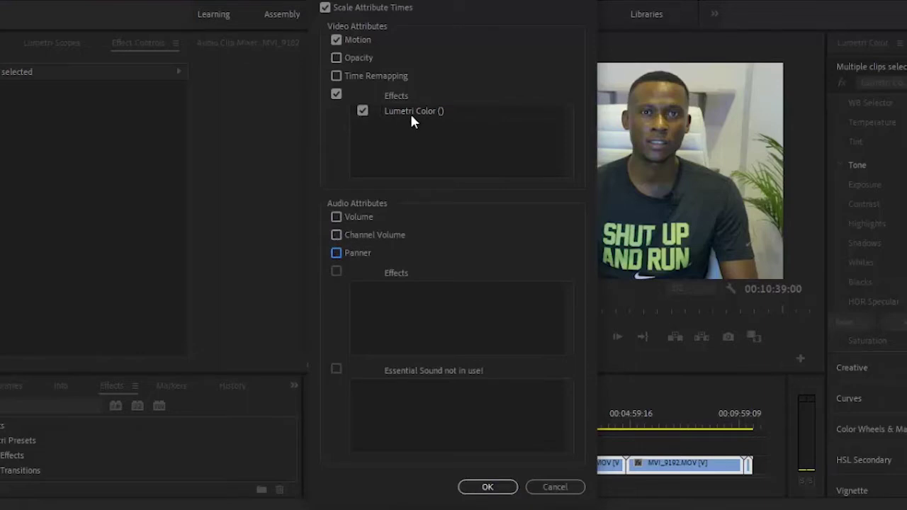
- Paste the Lumetri grade onto MVI_9190–MVI_9192, scrub through MVI_9191 and MVI_9192, then open Sequence 01
click(489, 487)
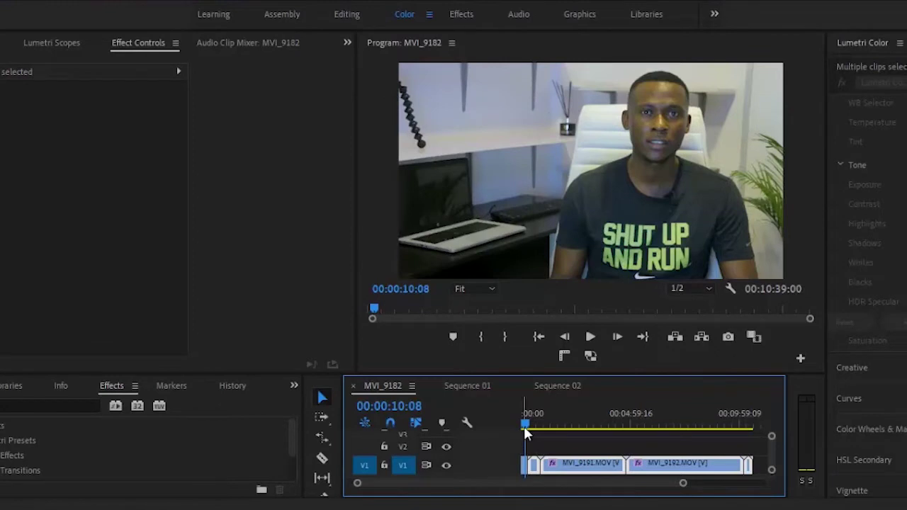
drag(524, 426, 533, 425)
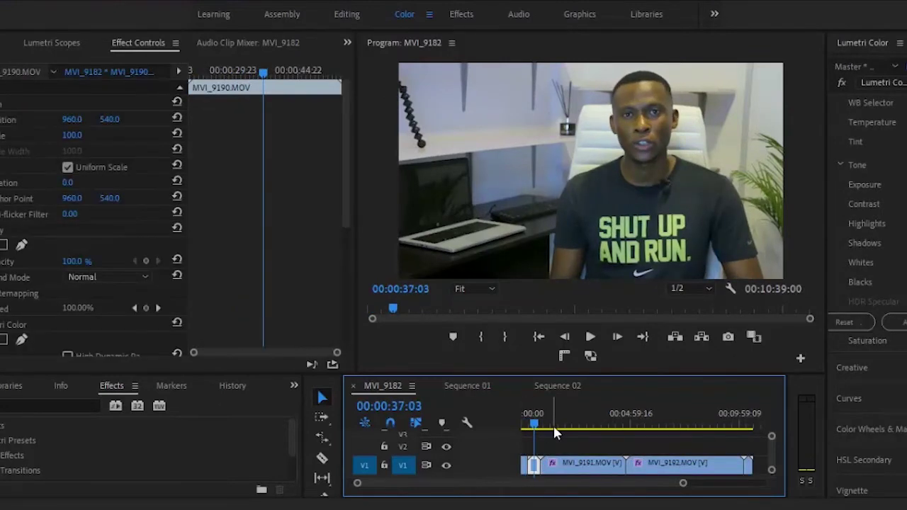
click(554, 426)
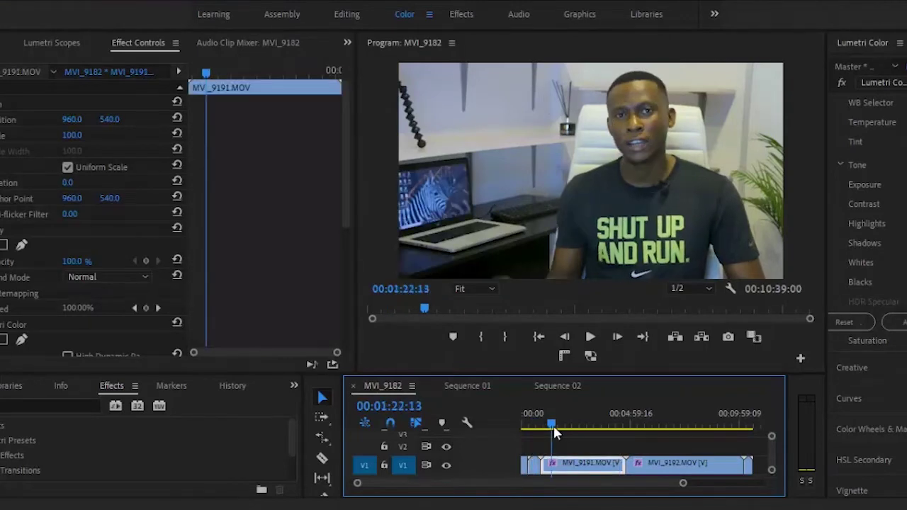
drag(564, 430, 706, 424)
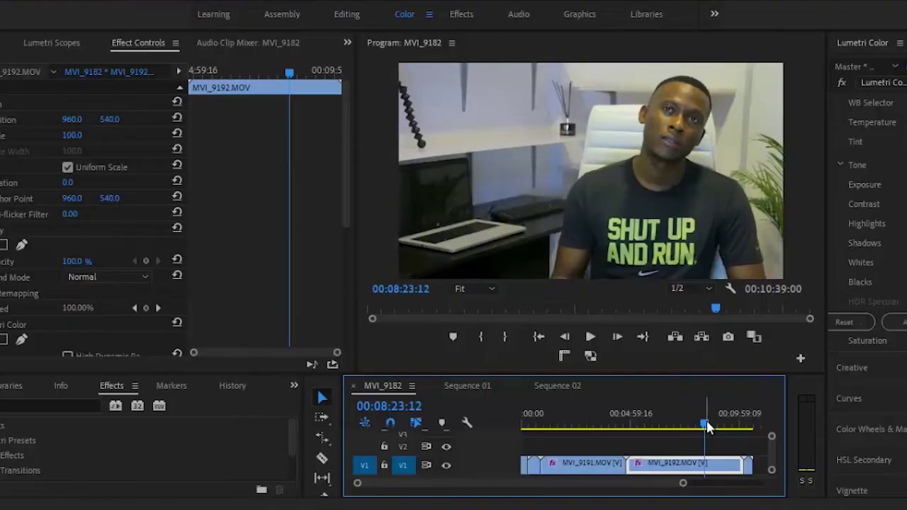
click(468, 386)
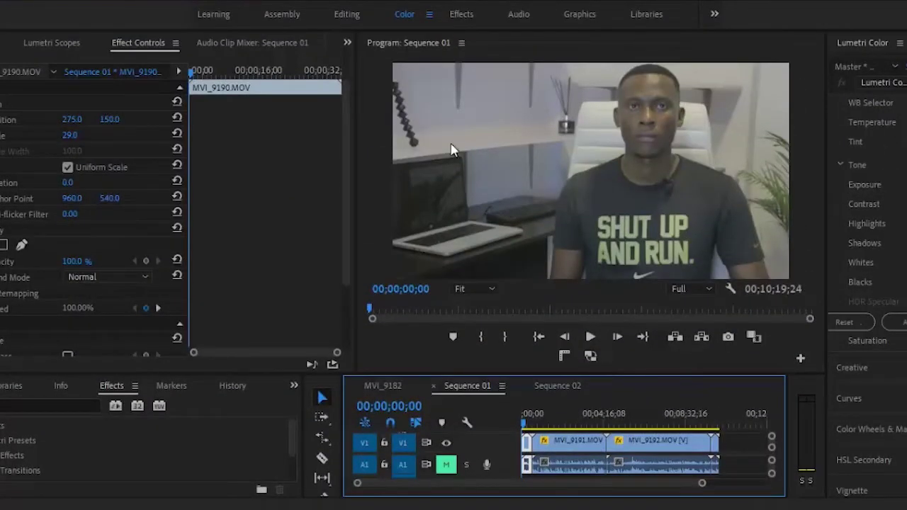
- In the Editing workspace, create a new Adjustment Layer
click(346, 18)
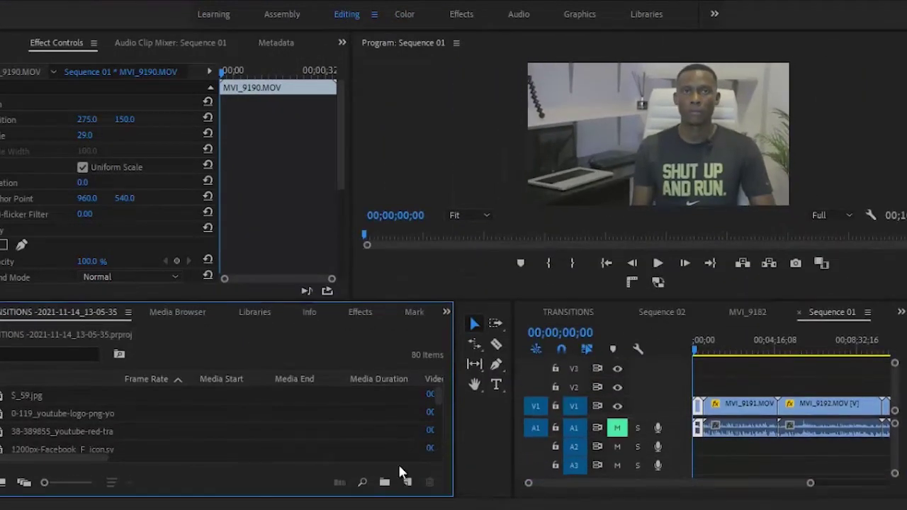
click(407, 484)
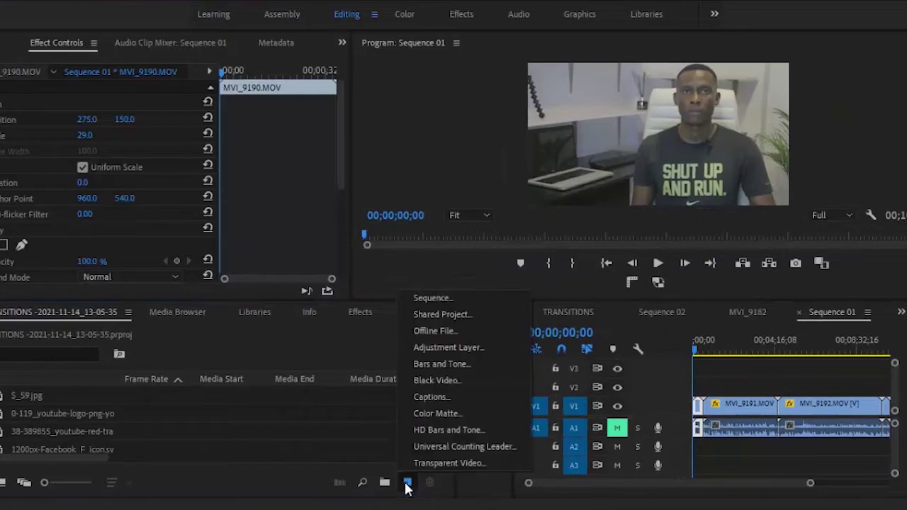
click(438, 348)
click(476, 301)
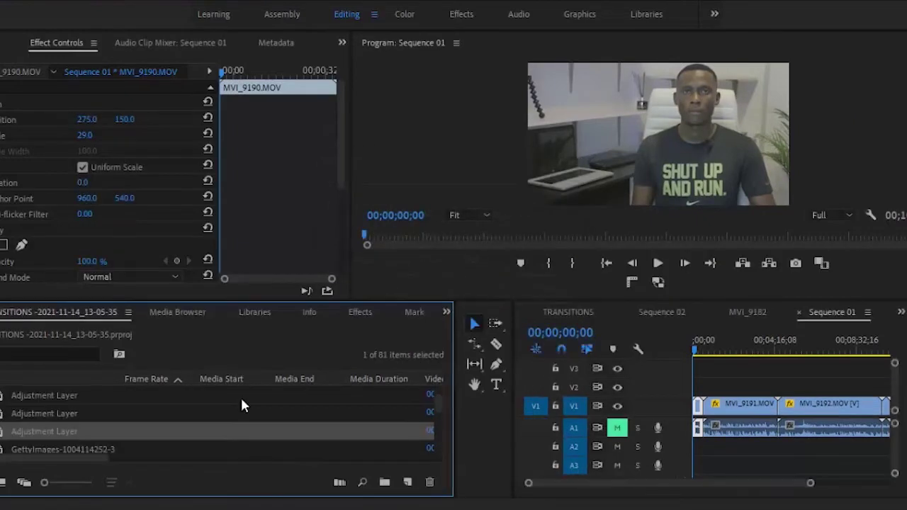
- Place the adjustment layer on V2 and stretch it across MVI_9191 and MVI_9192
drag(379, 367, 693, 386)
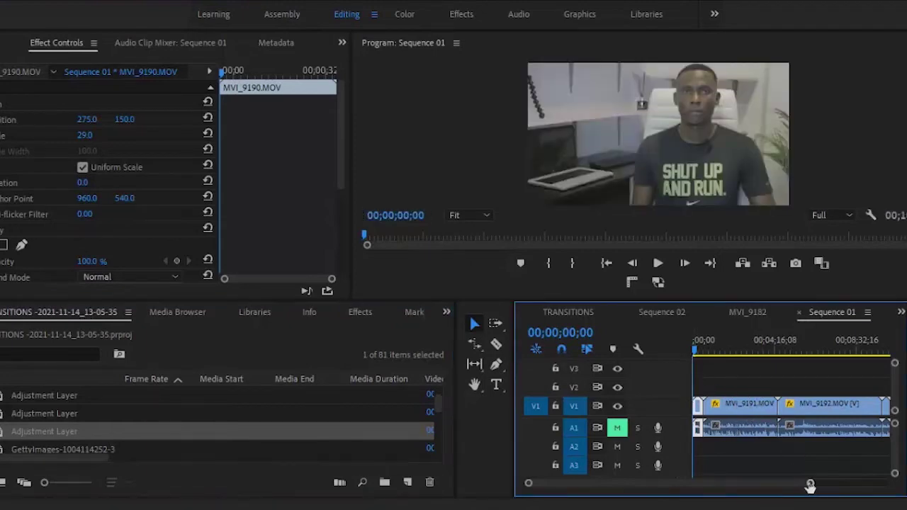
drag(810, 483, 741, 484)
drag(709, 385, 837, 390)
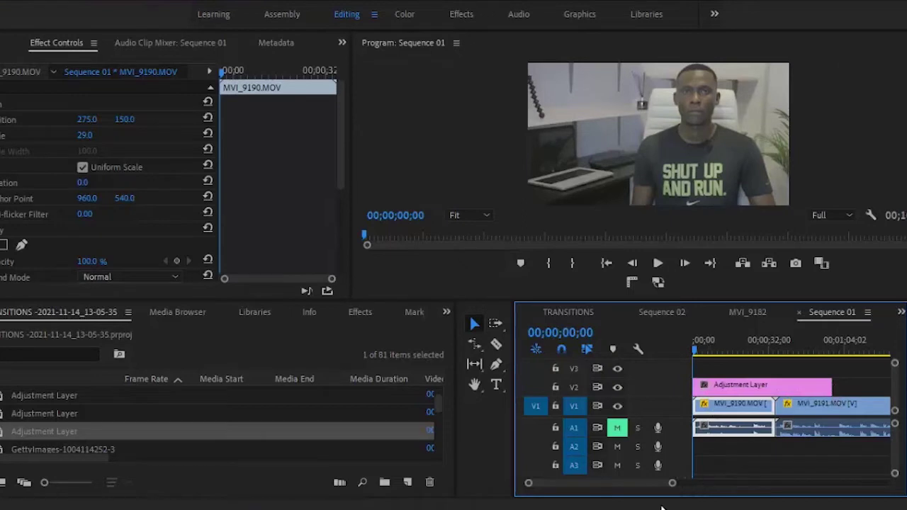
drag(673, 485, 720, 486)
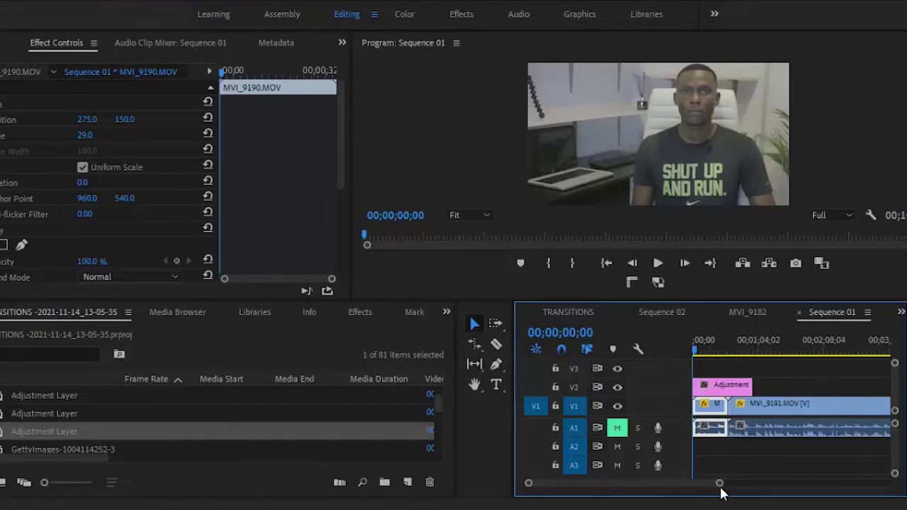
drag(514, 411, 382, 408)
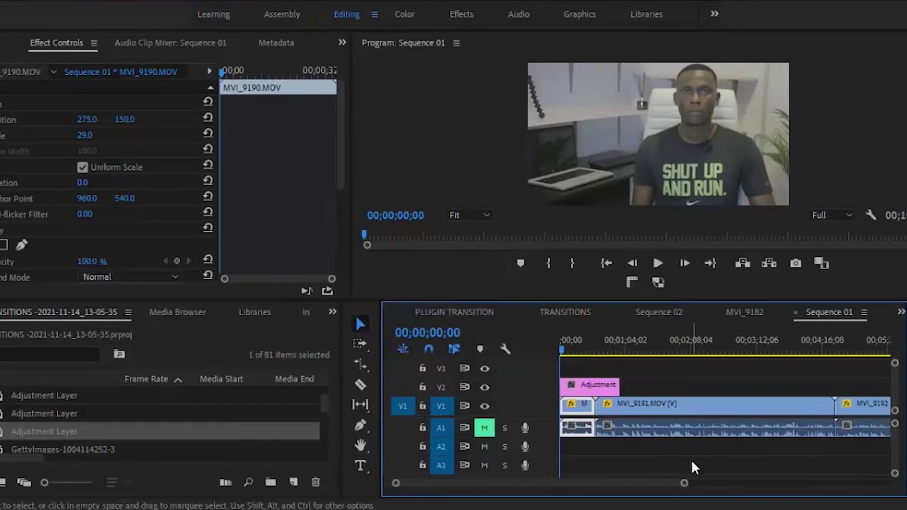
drag(684, 486, 773, 486)
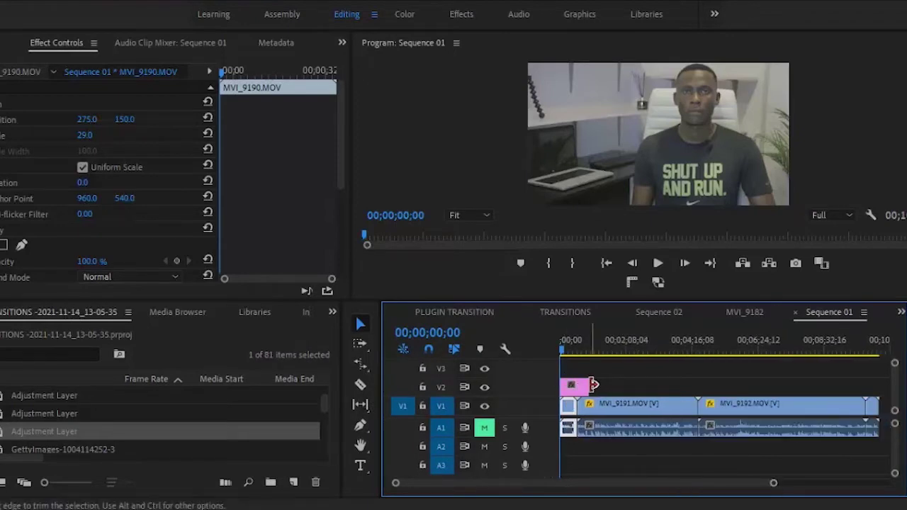
drag(589, 386, 879, 385)
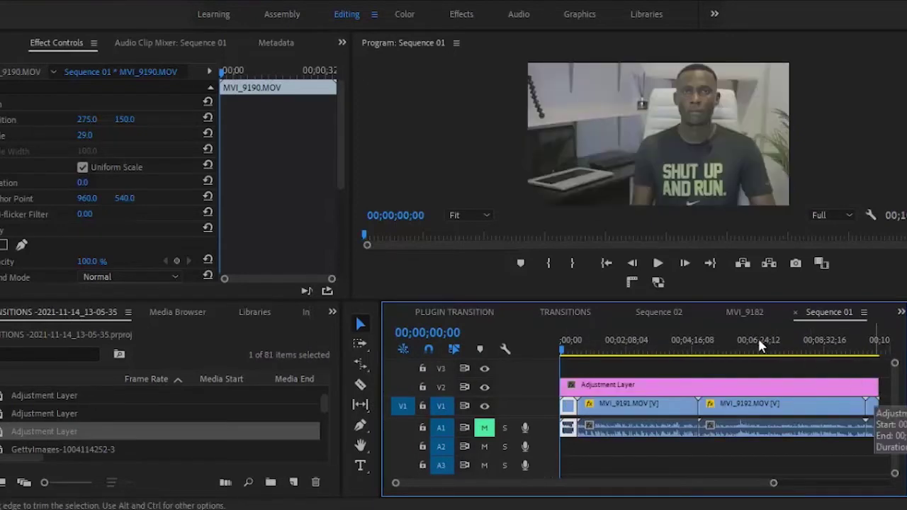
- In the Color workspace, enlarge the timeline, select the Adjustment Layer and widen the Lumetri panel
click(404, 15)
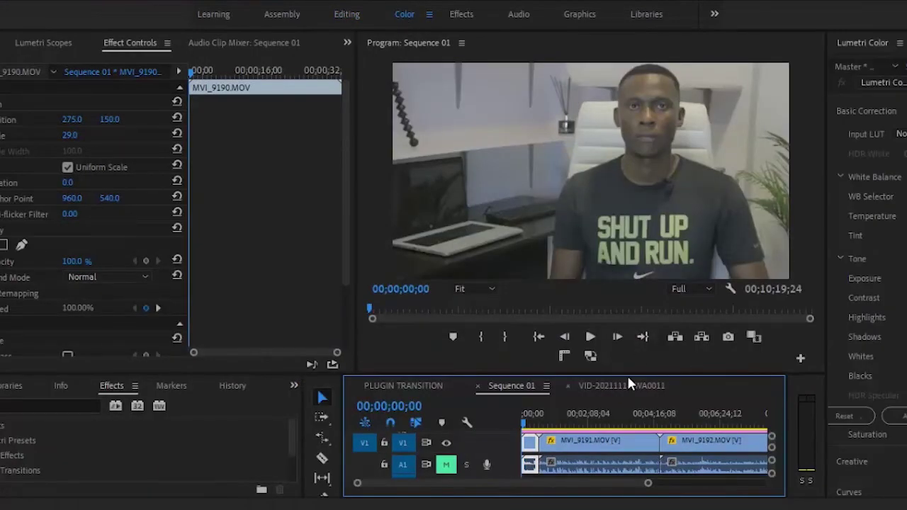
drag(628, 373, 627, 323)
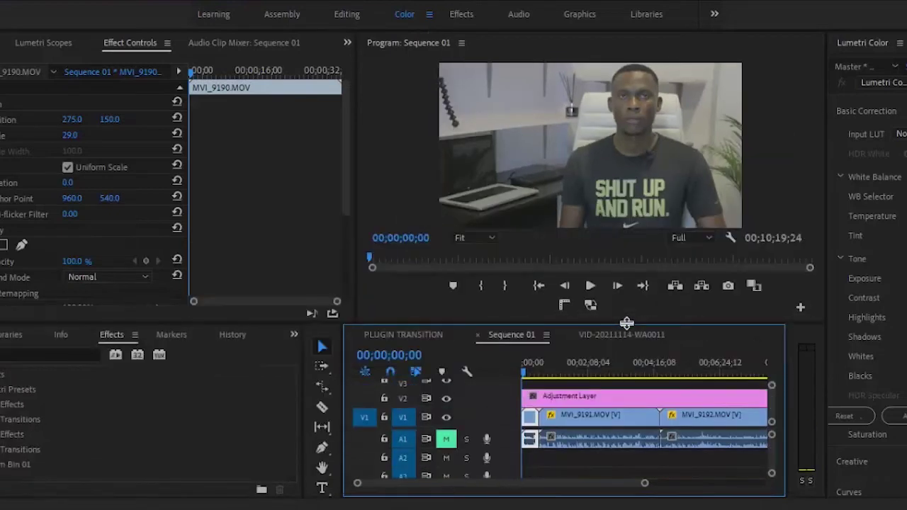
click(605, 400)
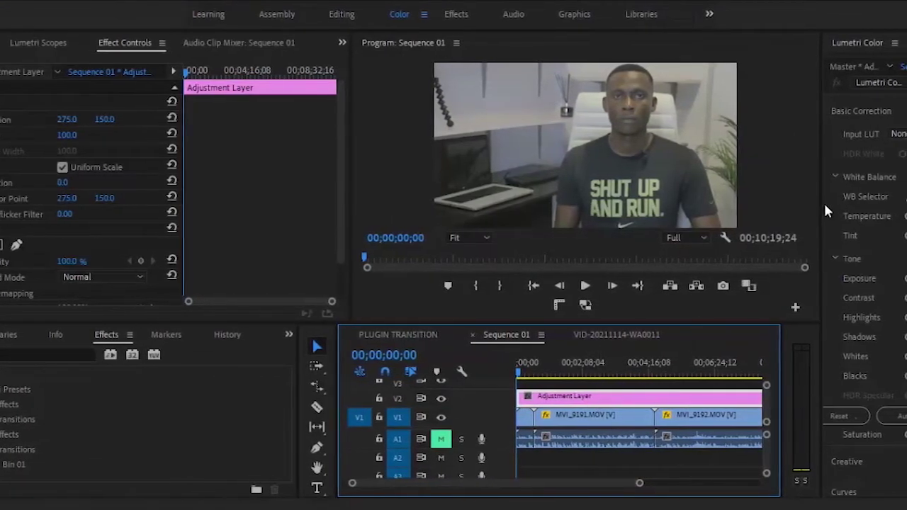
drag(818, 195, 744, 193)
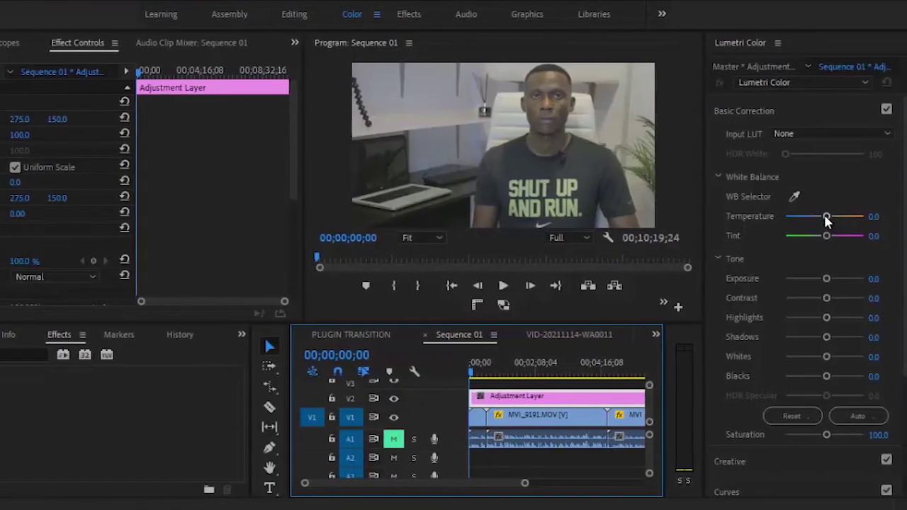
- Set Temperature -6.7, Exposure 0.9, Contrast 46.7, Shadows/Blacks -31.4, Whites 50.5, Saturation 160
drag(826, 221, 812, 222)
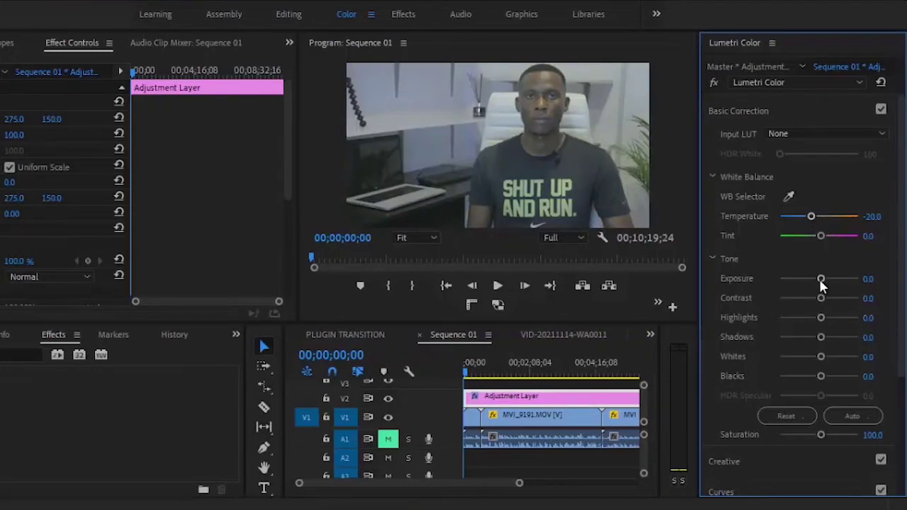
drag(820, 278, 826, 279)
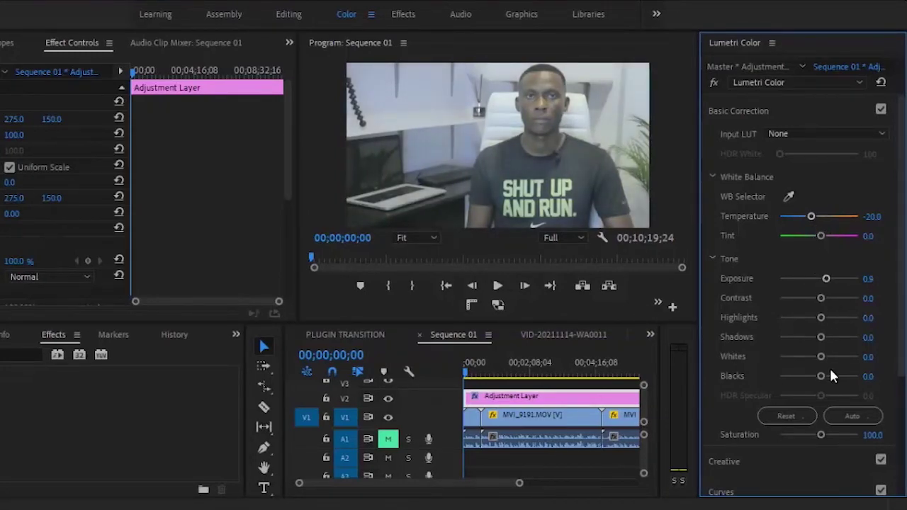
drag(821, 434, 832, 435)
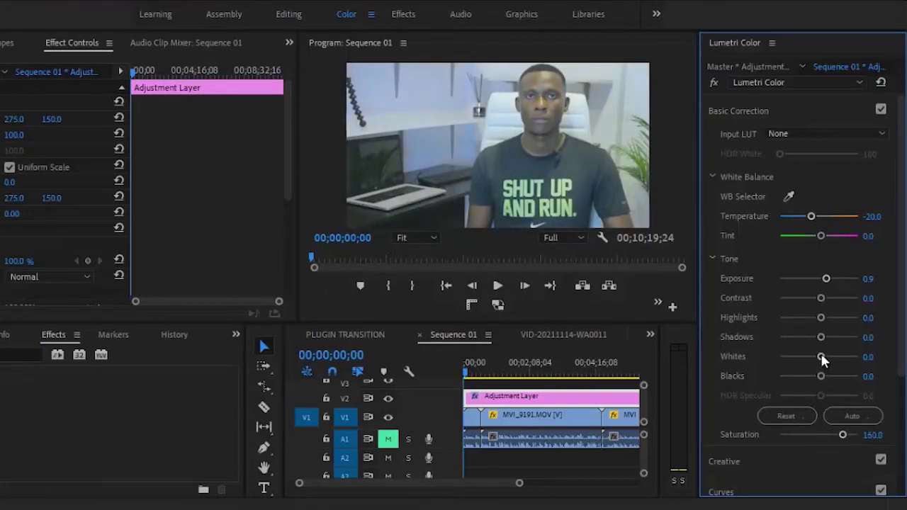
drag(820, 357, 807, 380)
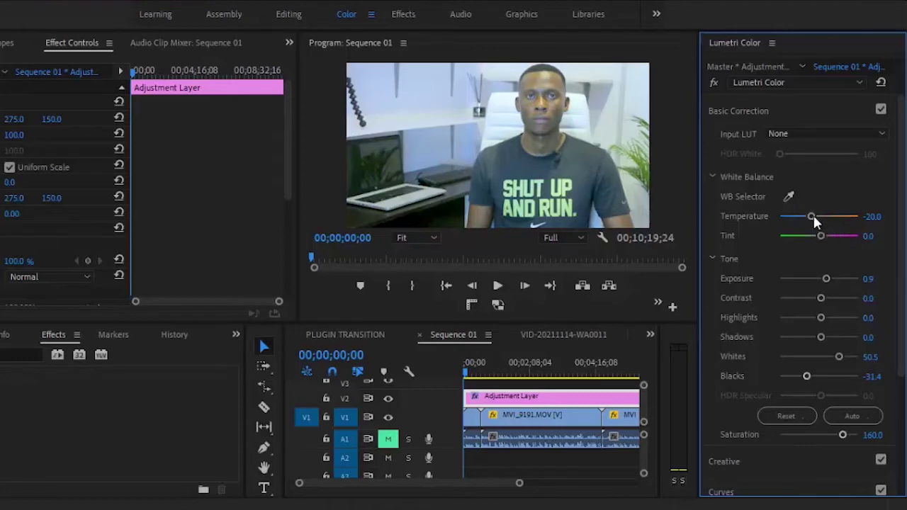
drag(808, 216, 817, 217)
drag(822, 294, 838, 303)
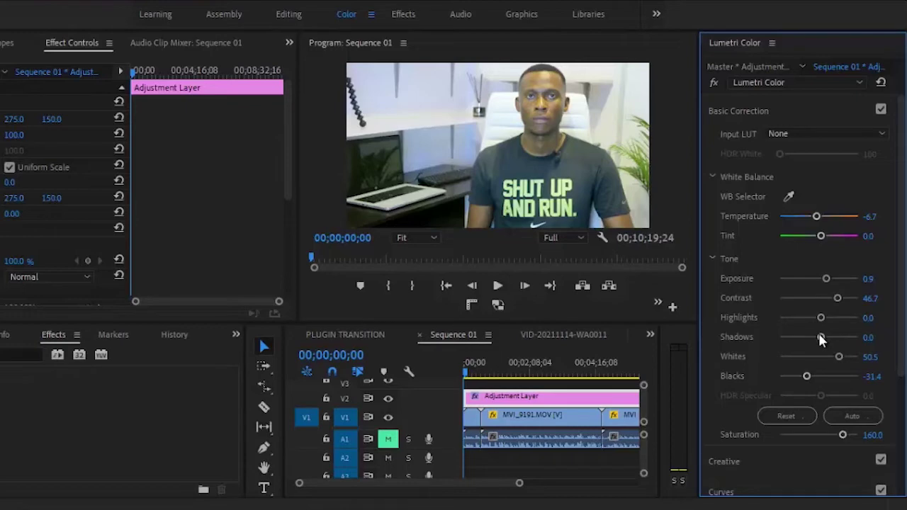
drag(820, 336, 806, 336)
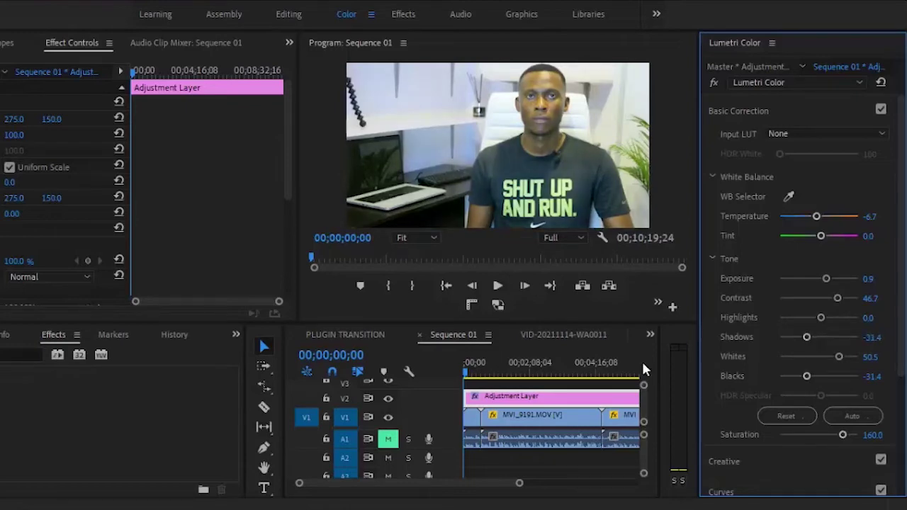
- Zoom out the Sequence 01 timeline, move the playhead to about 3:00 and play it back
click(520, 484)
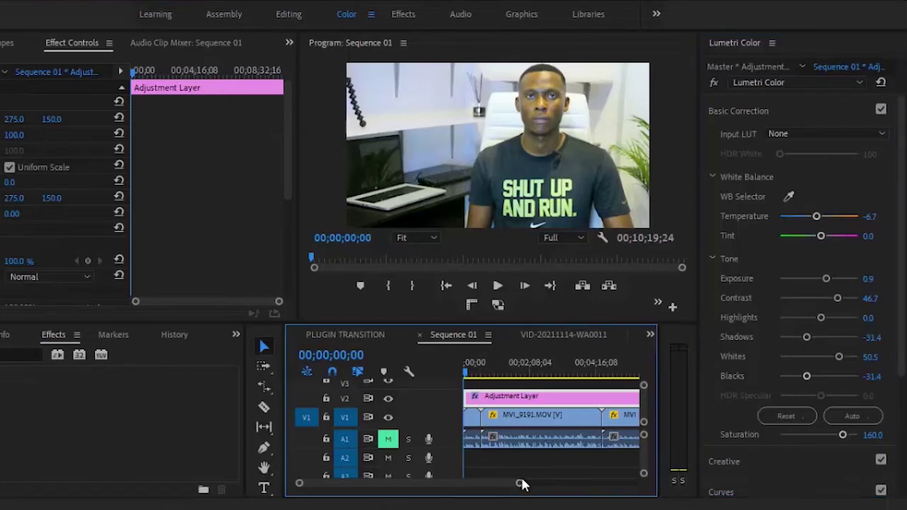
drag(521, 484, 606, 484)
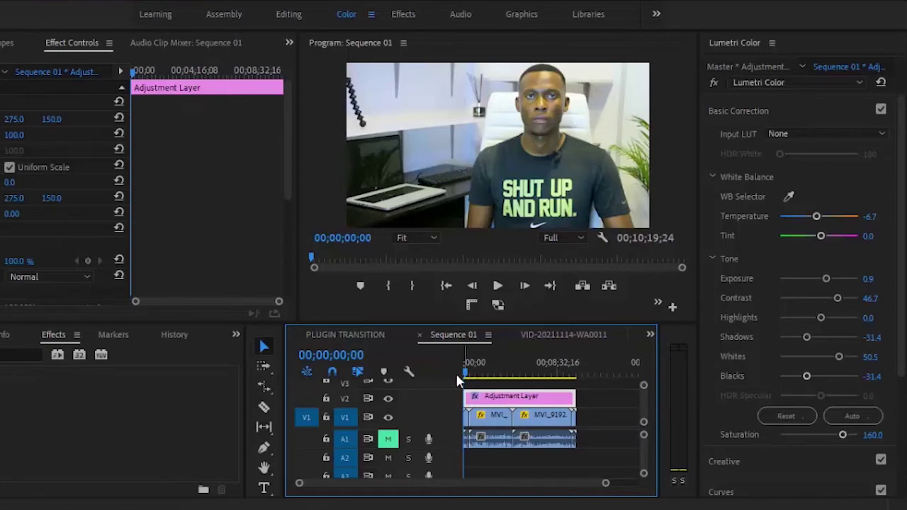
drag(466, 378, 505, 384)
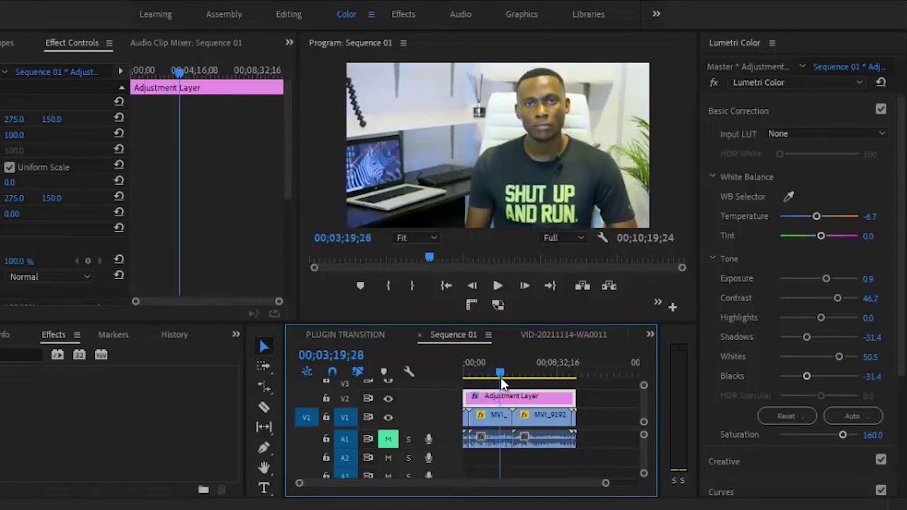
click(498, 286)
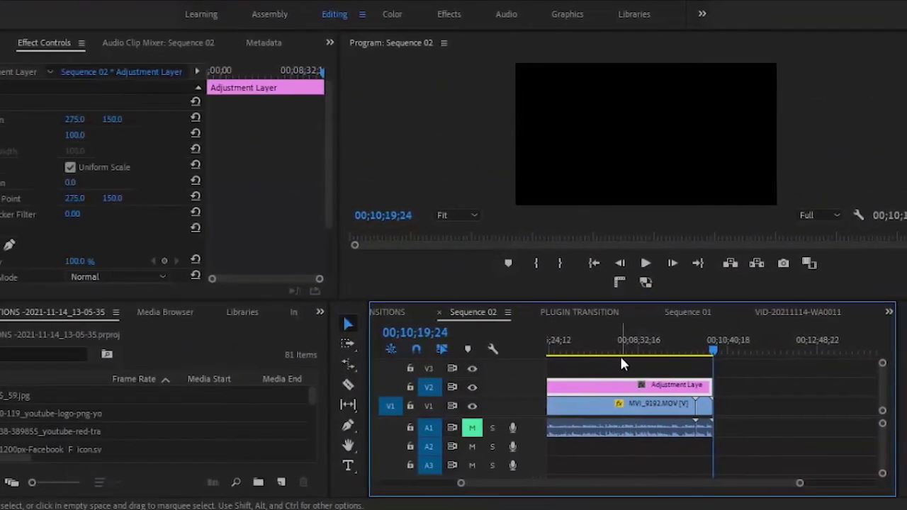
- In Sequence 02, try several Input LUTs and settle on AlexaV3_K1S1_LogC2Video_Rec709_EE
click(583, 346)
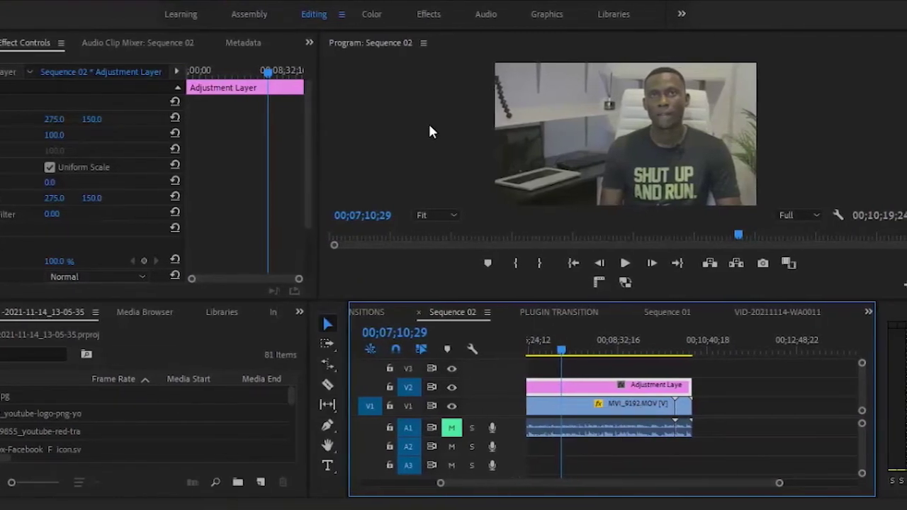
click(369, 14)
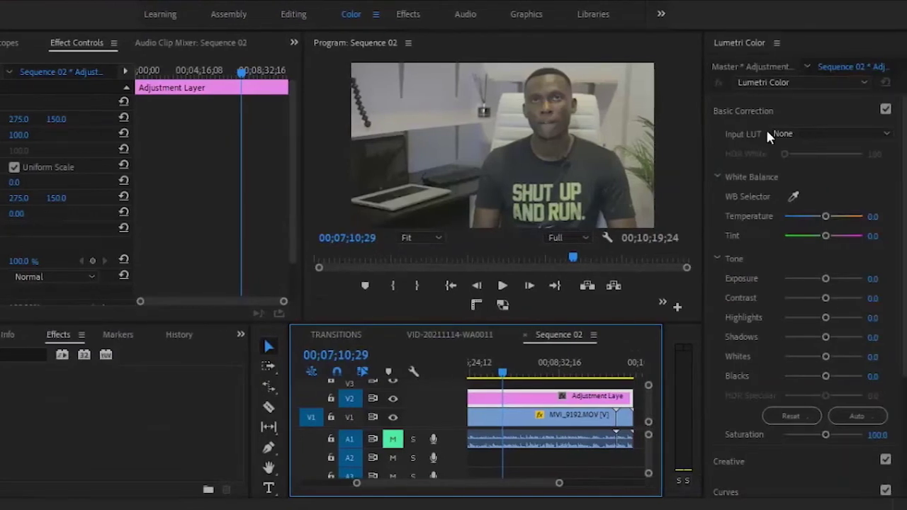
click(793, 133)
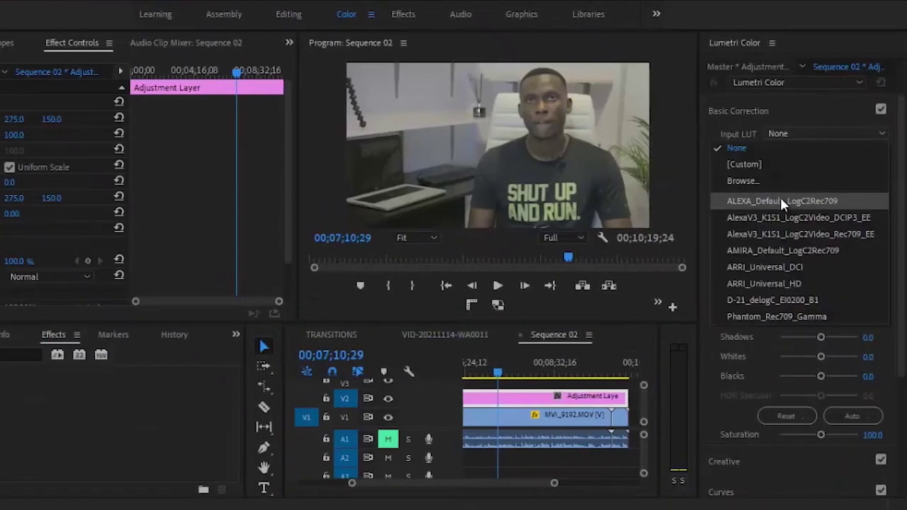
click(780, 197)
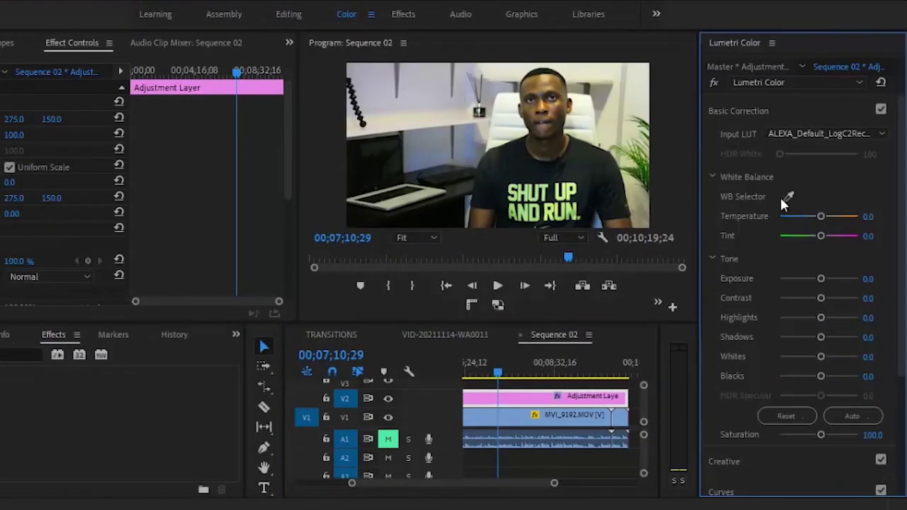
click(815, 134)
click(723, 219)
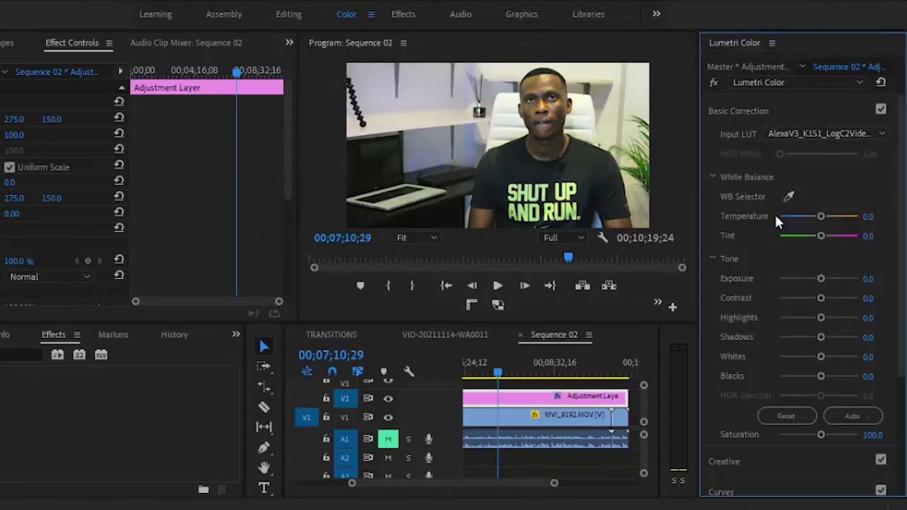
click(815, 133)
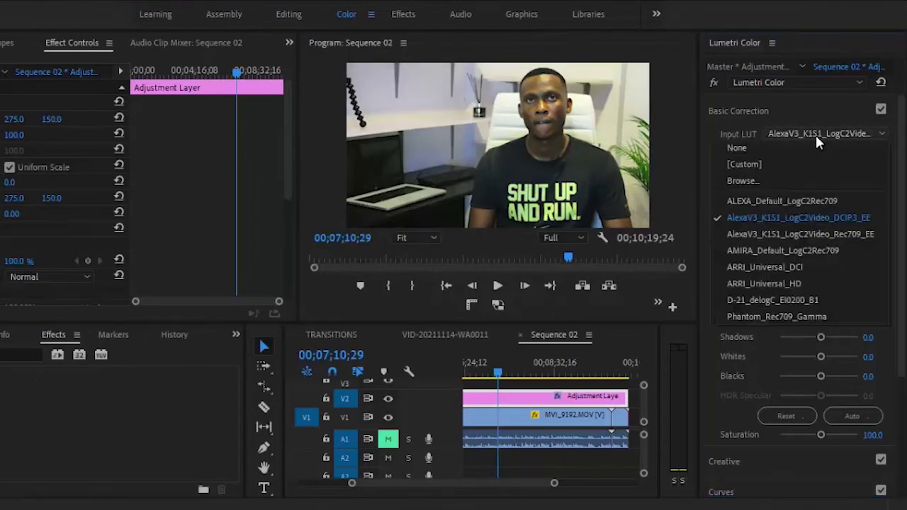
click(801, 234)
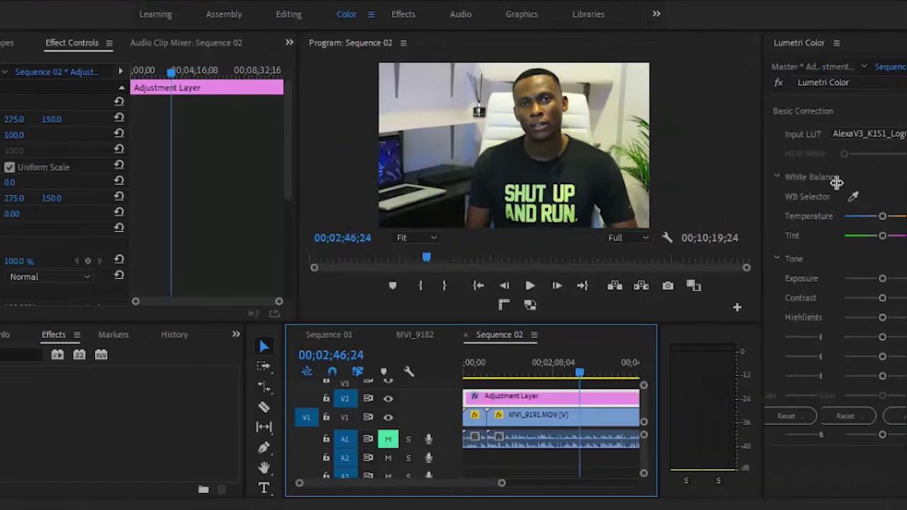
drag(836, 183, 846, 182)
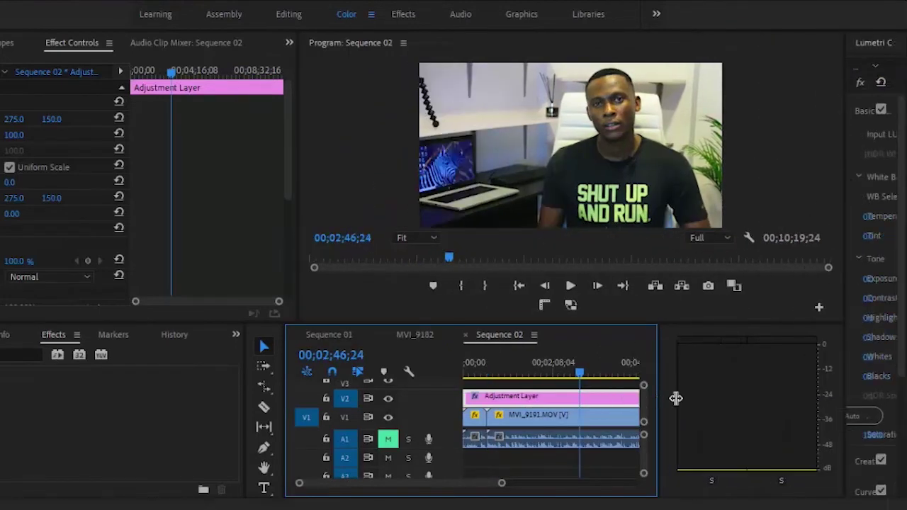
drag(675, 398, 808, 386)
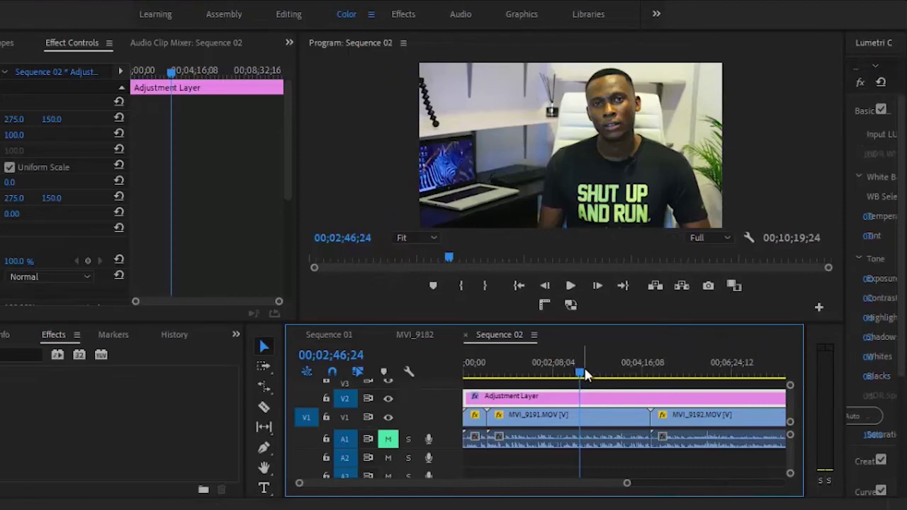
drag(586, 376, 755, 387)
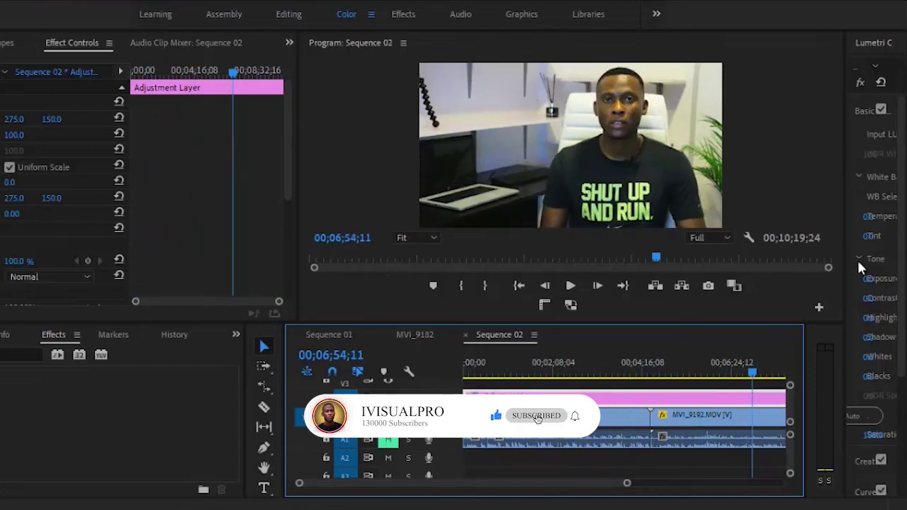
drag(847, 241, 698, 237)
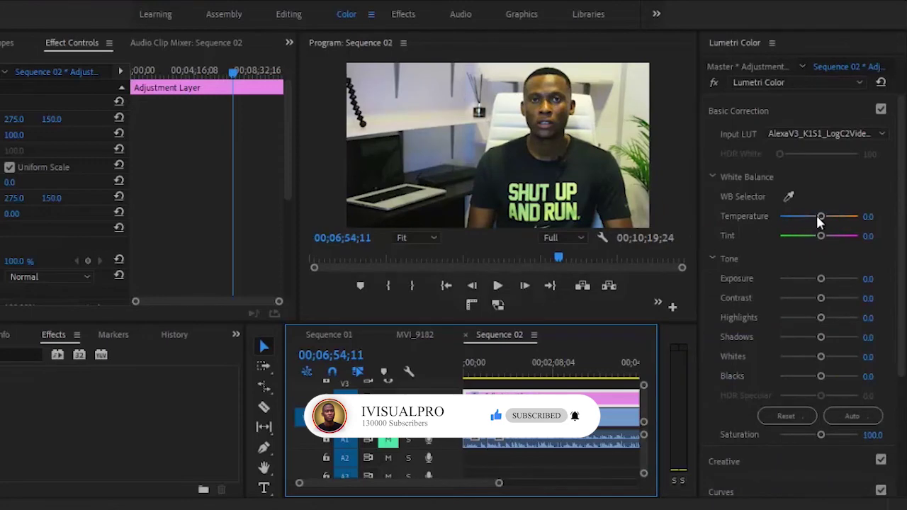
mouse_move(819, 217)
mouse_down()
mouse_move(802, 218)
mouse_move(813, 217)
mouse_up()
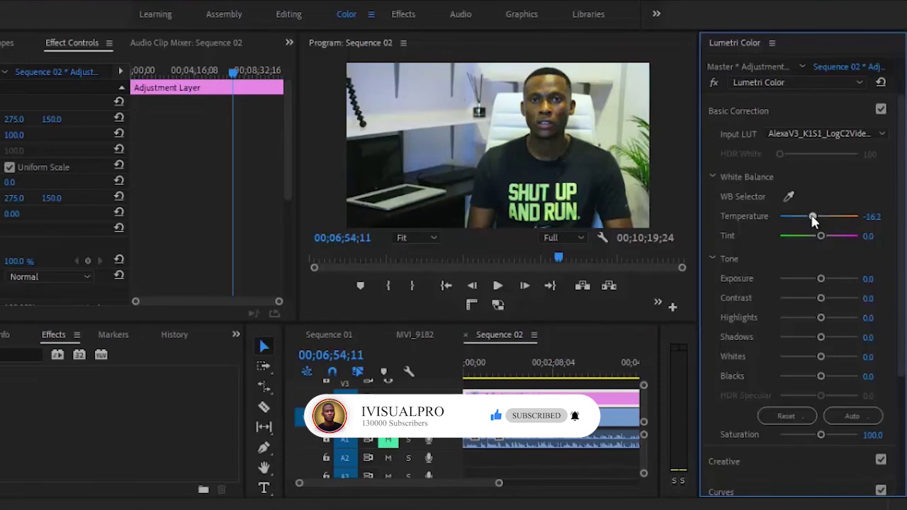
double_click(813, 217)
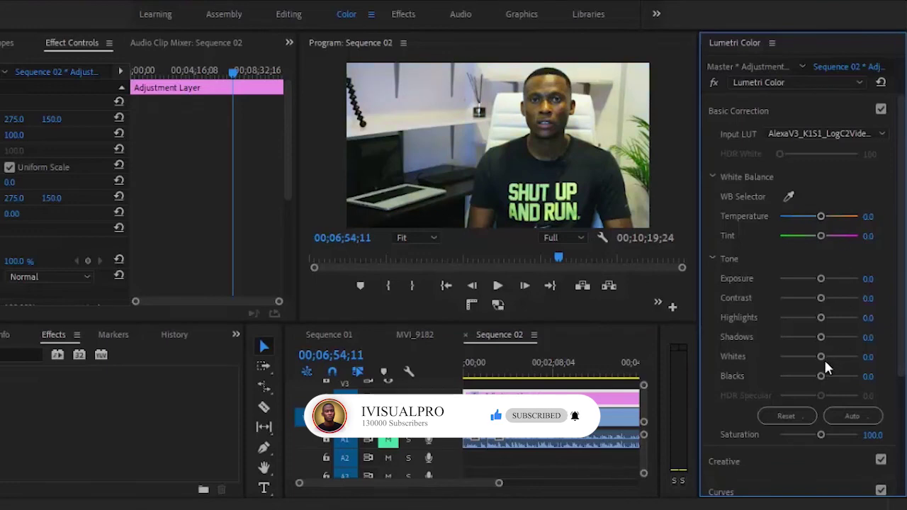
drag(821, 435, 793, 436)
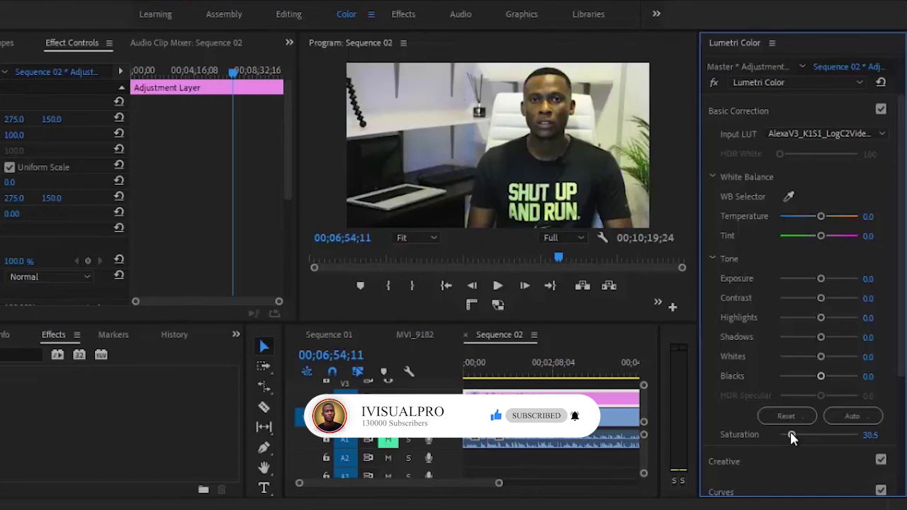
double_click(792, 434)
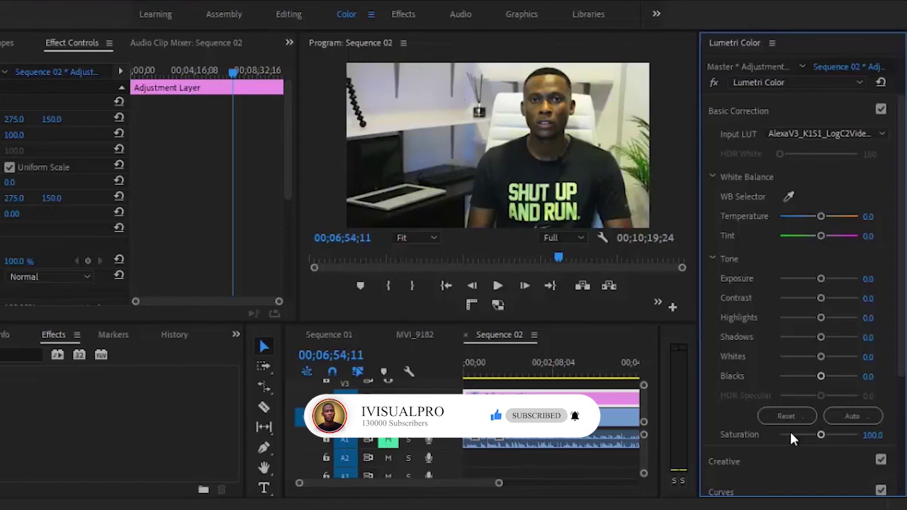